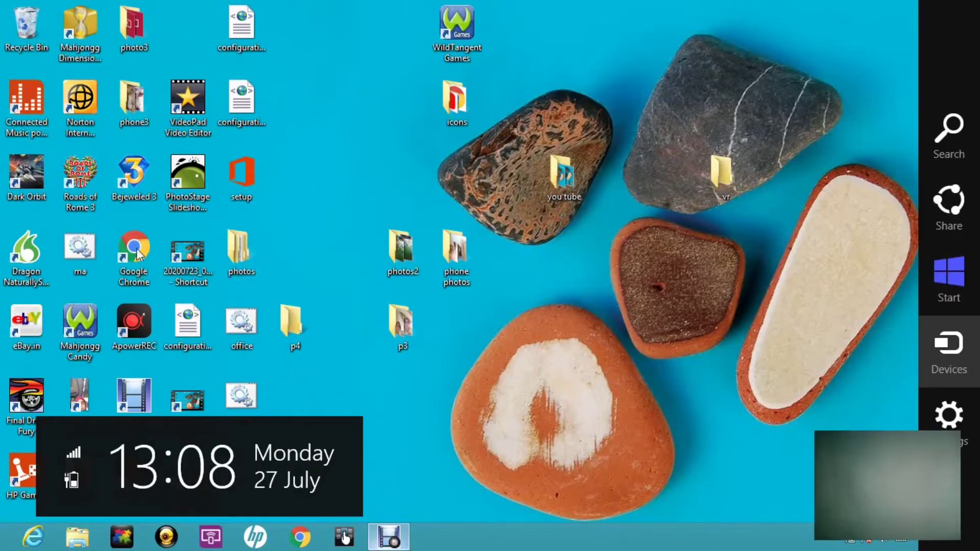
Launch Chrome, load the Gmail inbox and show the Google apps list.
left_click(139, 253)
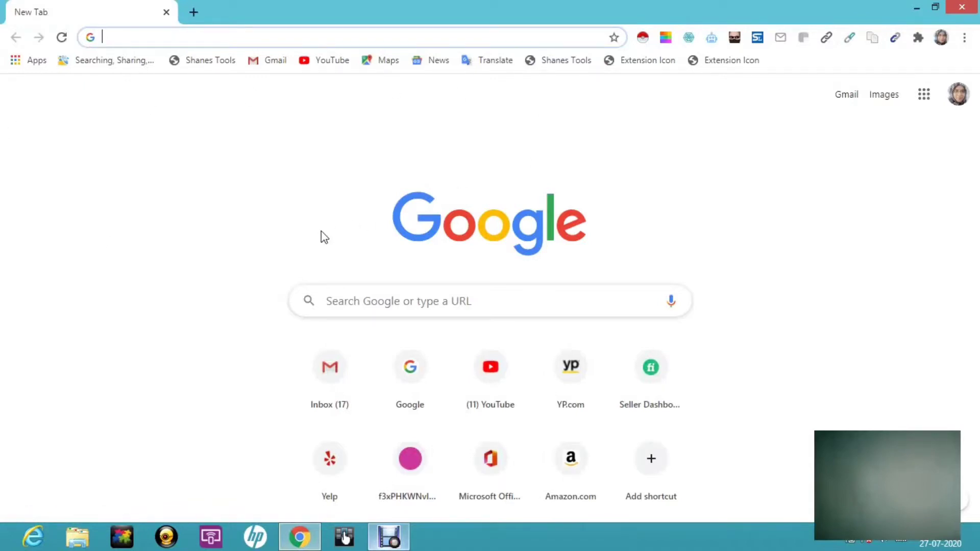
left_click(286, 65)
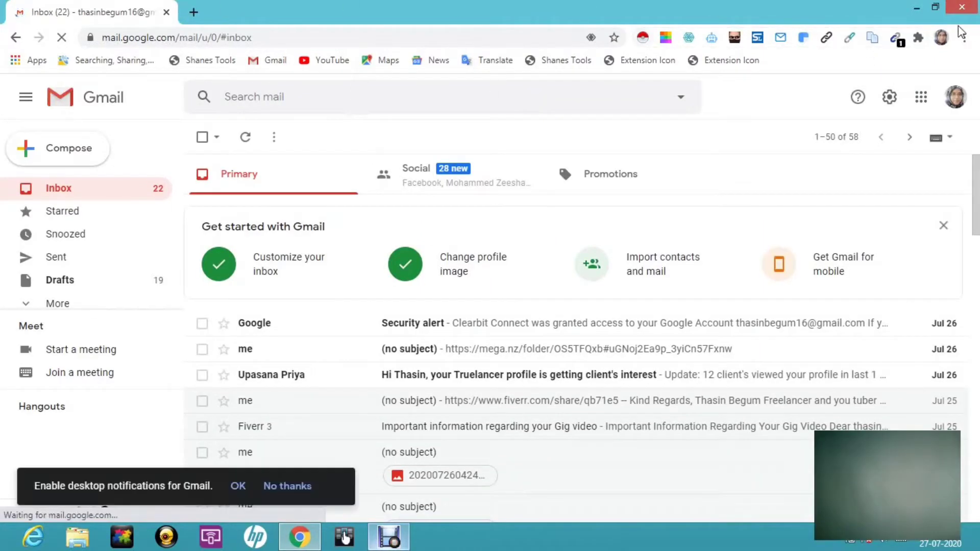
mouse_move(977, 3)
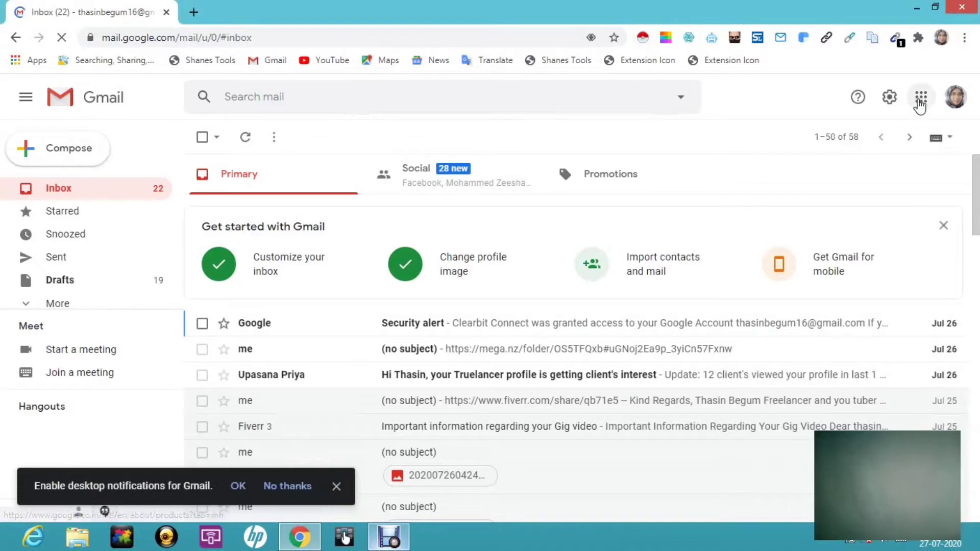
left_click(920, 100)
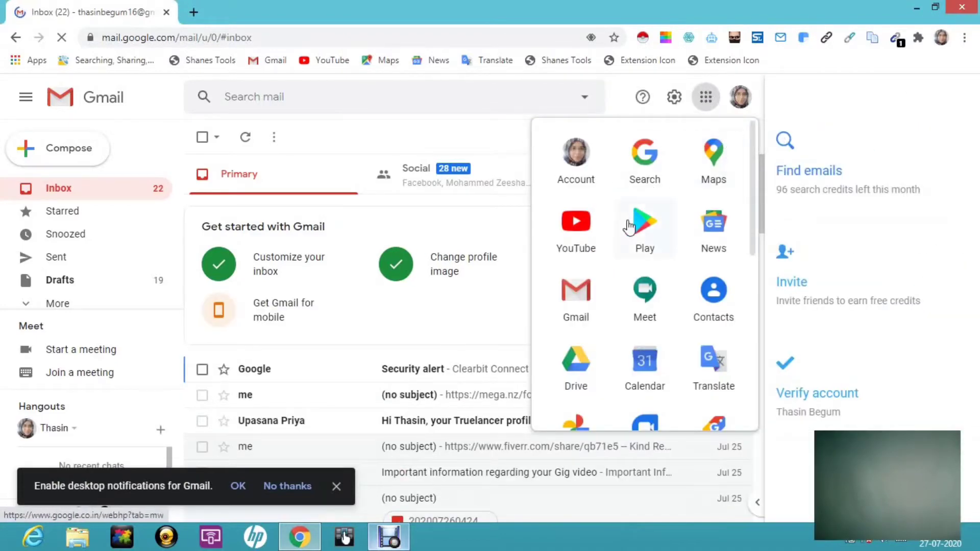
Open Google Drive from the apps list and choose Upload files from My Drive.
left_click(576, 378)
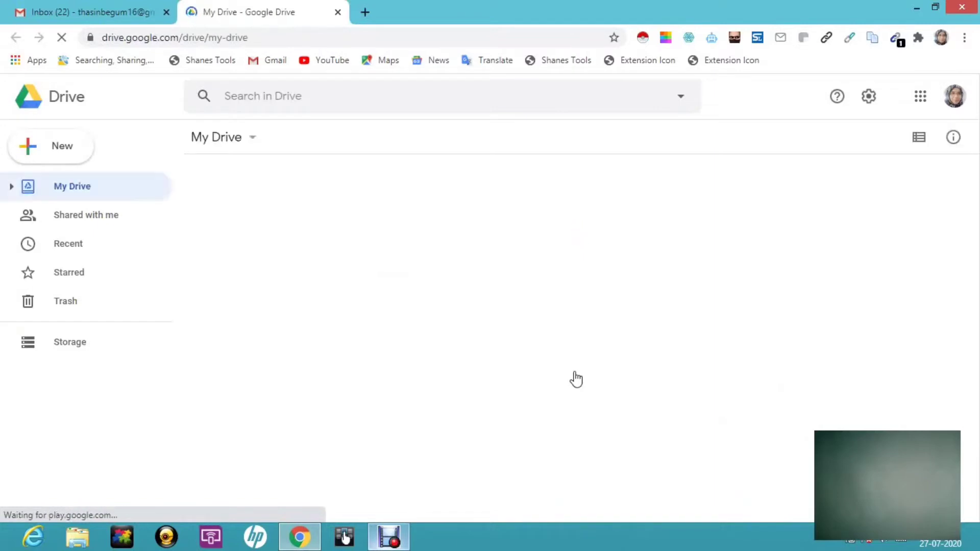
left_click(230, 146)
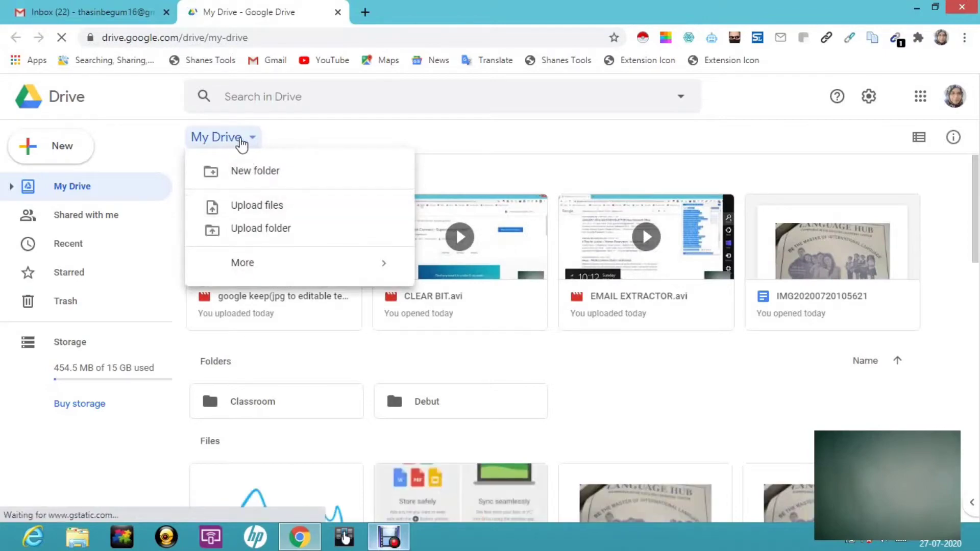
left_click(251, 206)
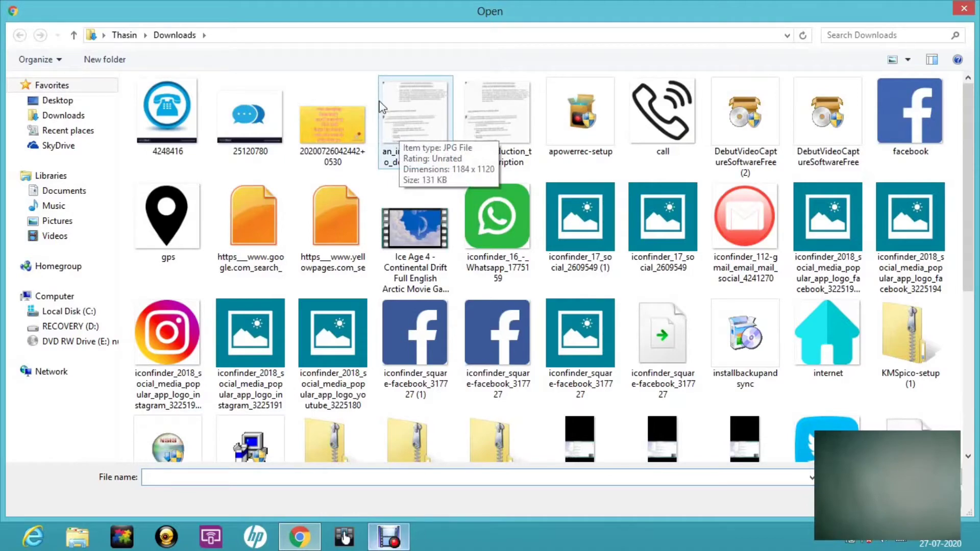
Check the properties of 'an_introduction_to_description (1)' in Downloads, then upload it to My Drive.
left_click(397, 109)
right_click(397, 110)
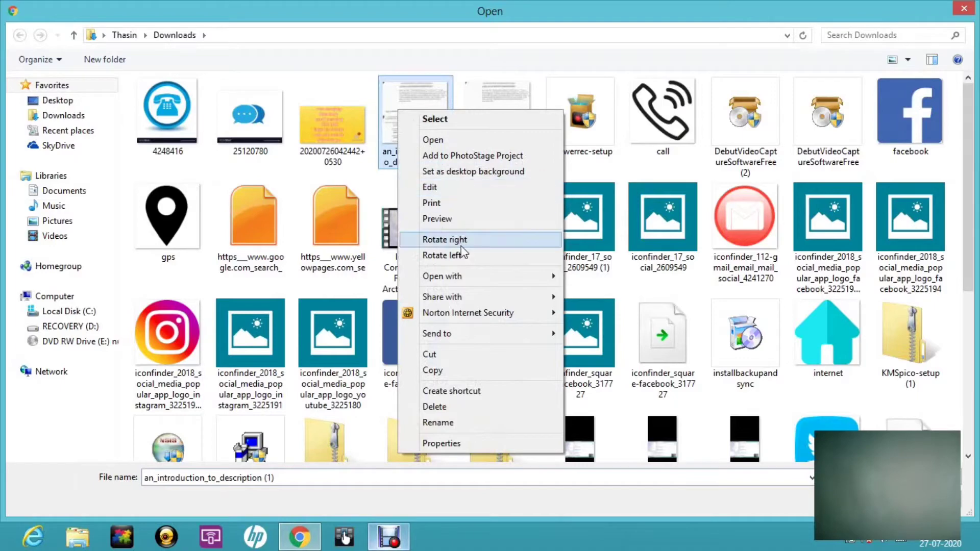
left_click(440, 444)
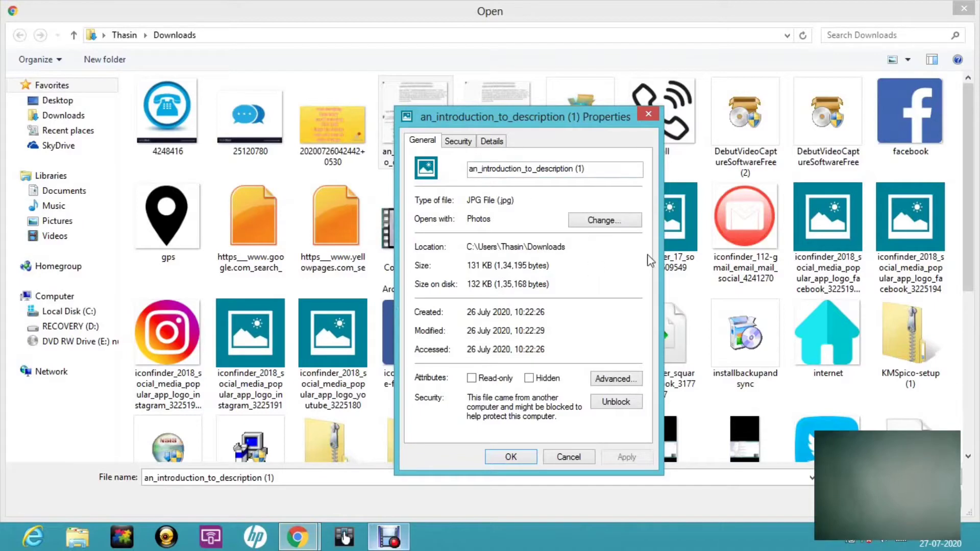
left_click(657, 109)
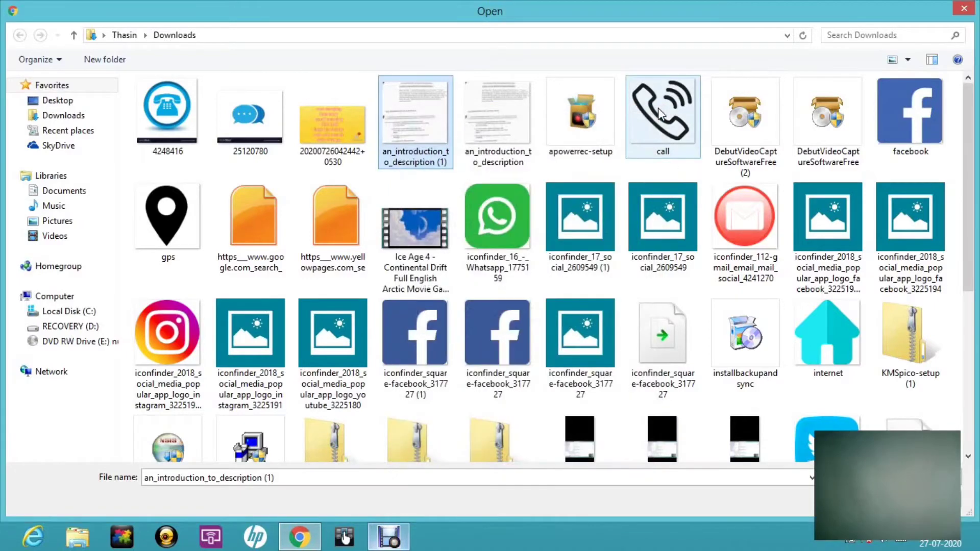
double_click(428, 122)
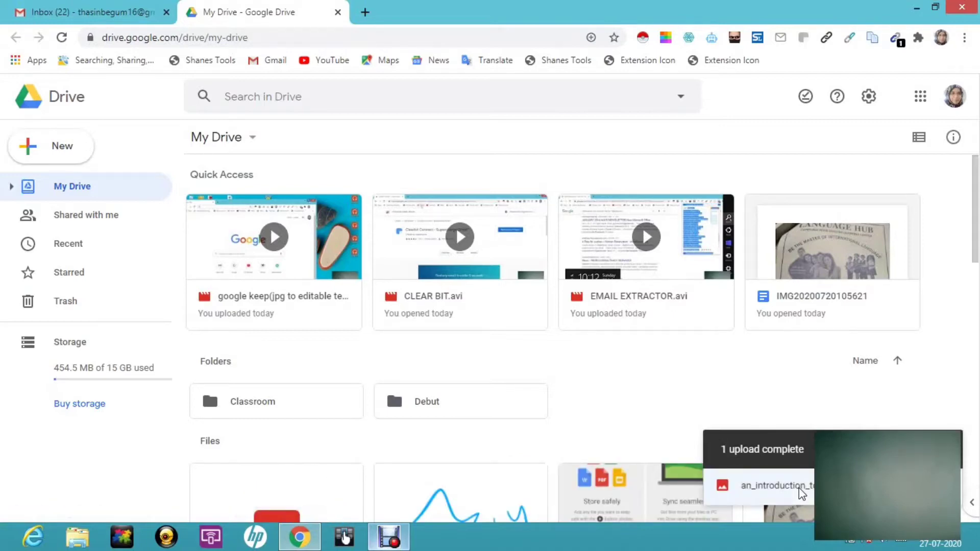
Preview the uploaded an_introduction_to_description (1).jpg zoomed in, then go back to My Drive.
left_click(801, 491)
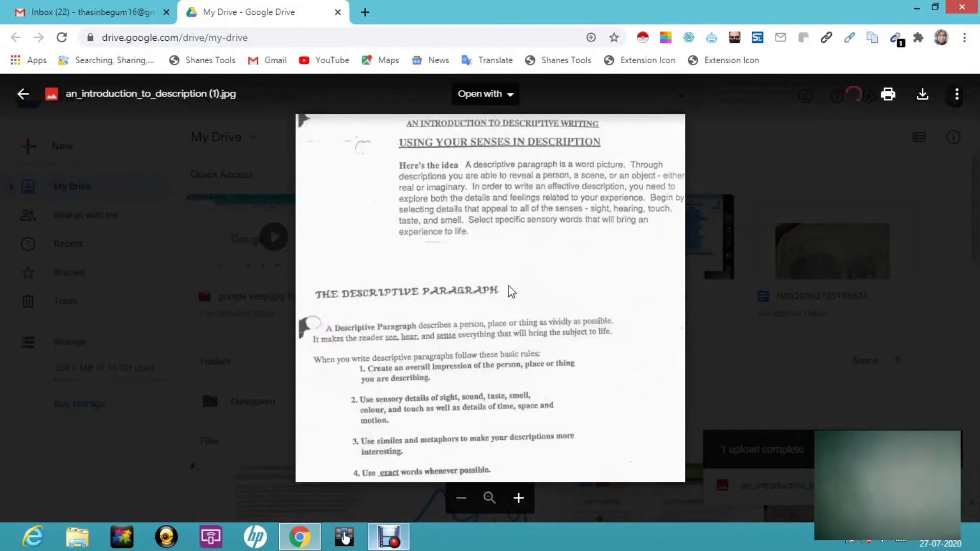
key("plus")
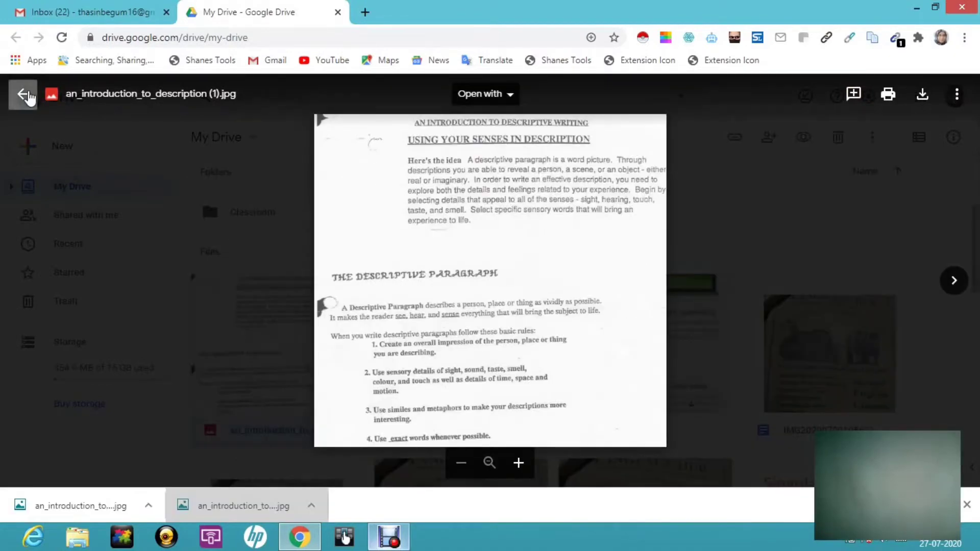
left_click(23, 93)
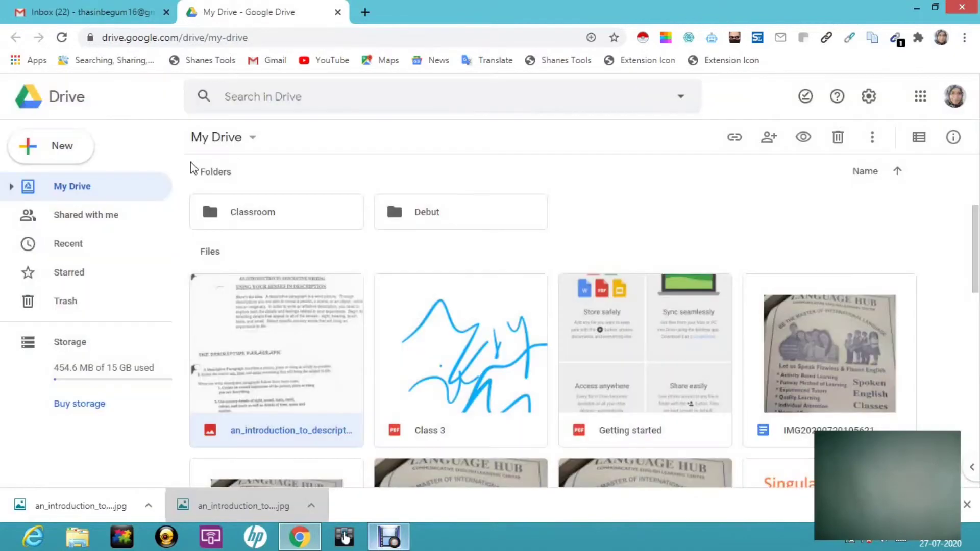
Open the uploaded an_introduction_to_description (1) JPG with Google Docs.
right_click(283, 308)
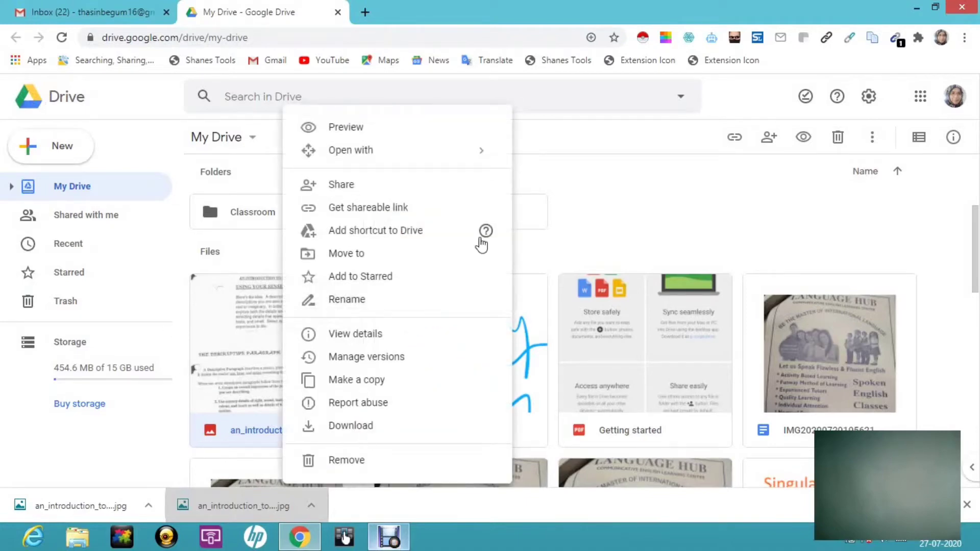
left_click(735, 198)
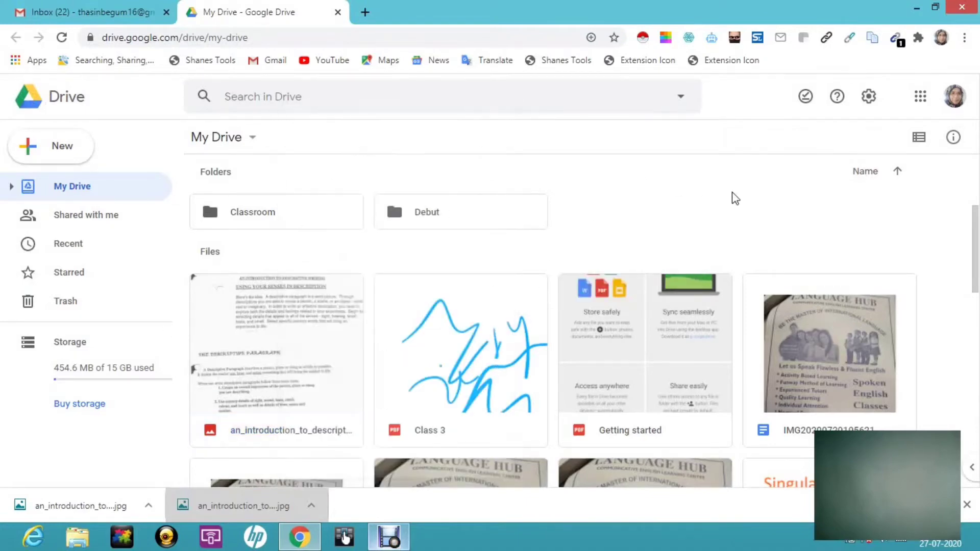
right_click(259, 369)
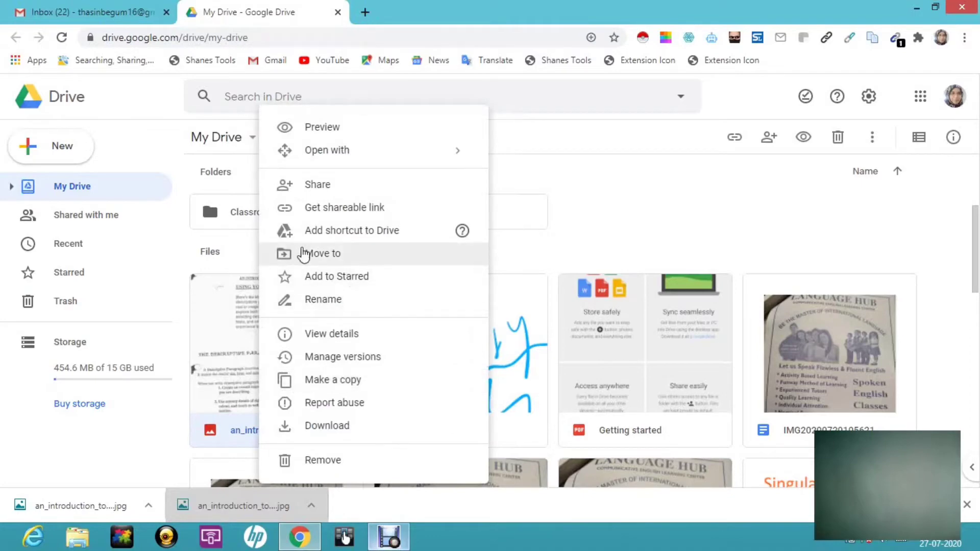
mouse_move(345, 156)
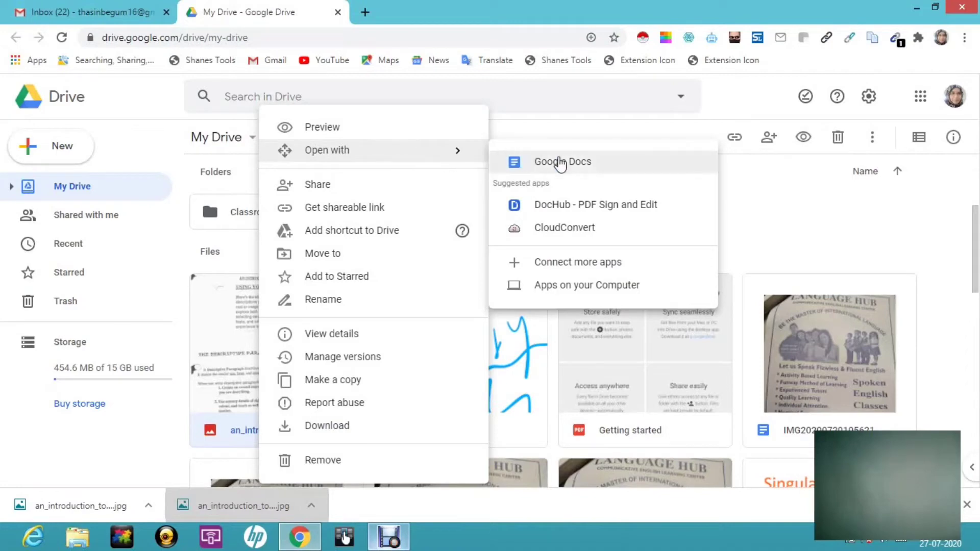
left_click(561, 163)
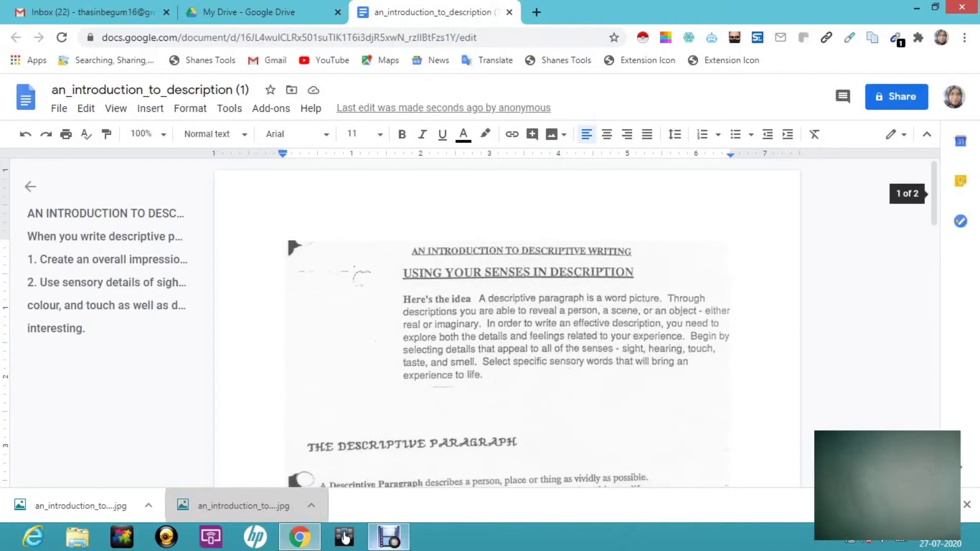
Select the recognised text from the 'AN INTRODUCTION TO DESCRIPTIVE WRITING' heading to the document's end.
key("Page_Down")
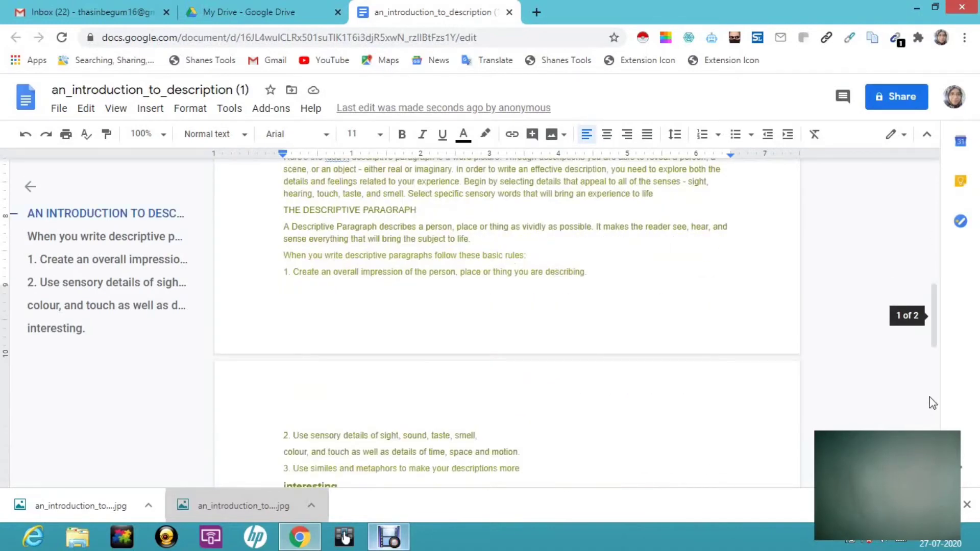
left_click(937, 260)
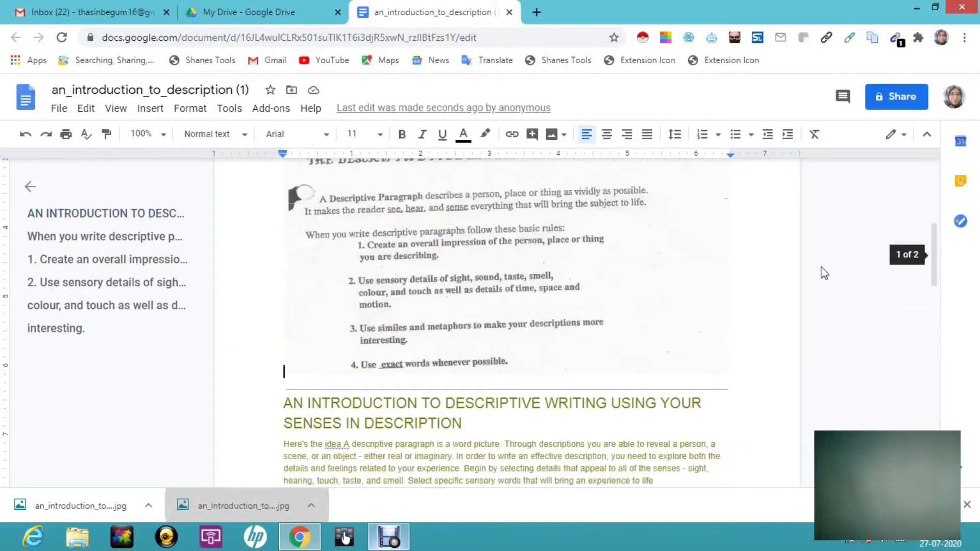
left_click(287, 405)
left_click_drag(287, 405, 528, 547)
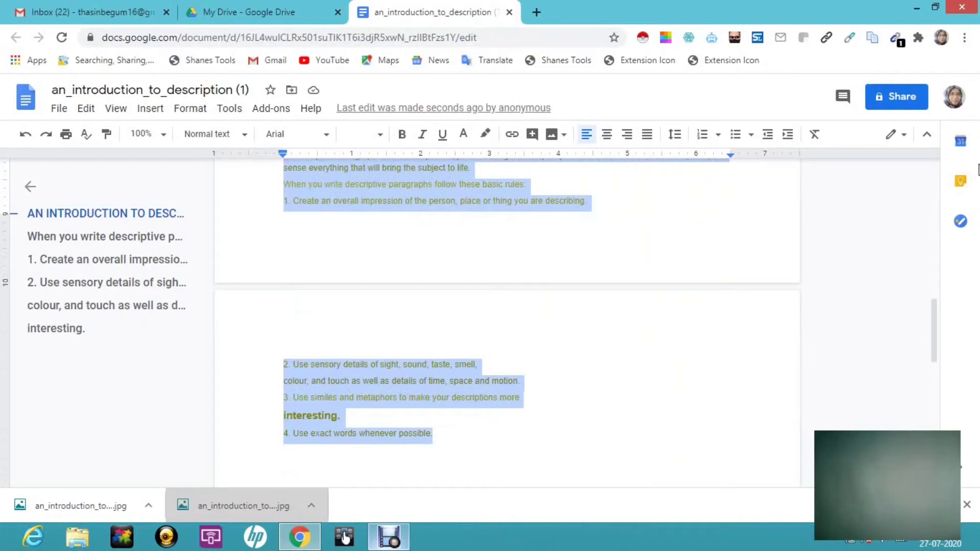
left_click(936, 212)
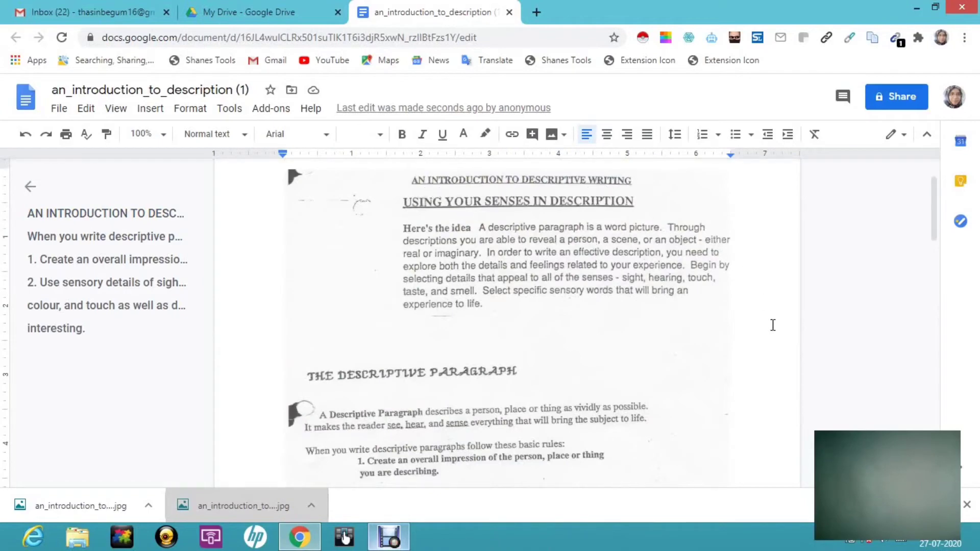
key("shift+Down")
key("shift+Down")
key("shift+Down")
key("shift+Down")
key("shift+Down")
key("shift+Down")
key("shift+Down")
key("shift+Down")
key("shift+Down")
key("shift+Down")
key("shift+Down")
key("shift+Down")
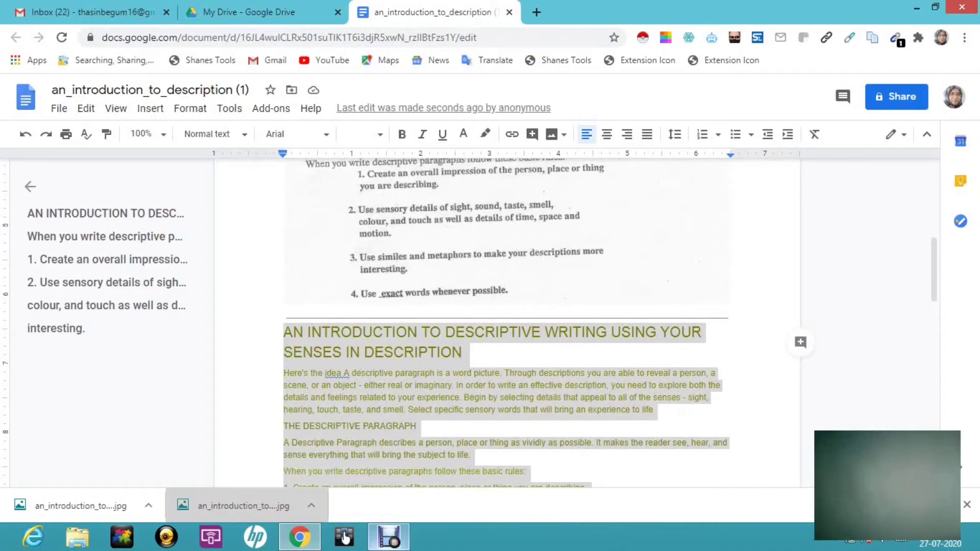
Copy the selected recognised text, from the heading through '4. Use exact words whenever possible.'.
scroll(938, 278, "down", 10)
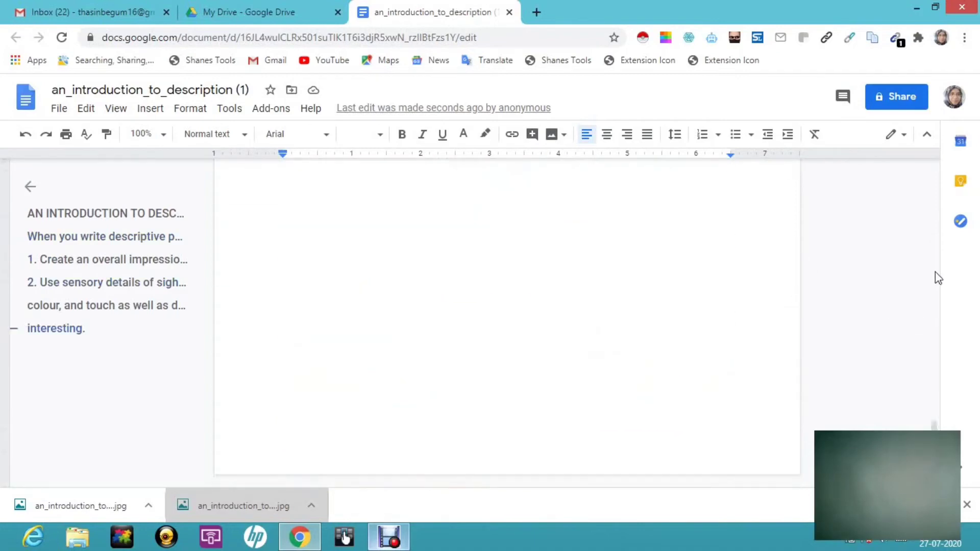
scroll(936, 403, "up", 1)
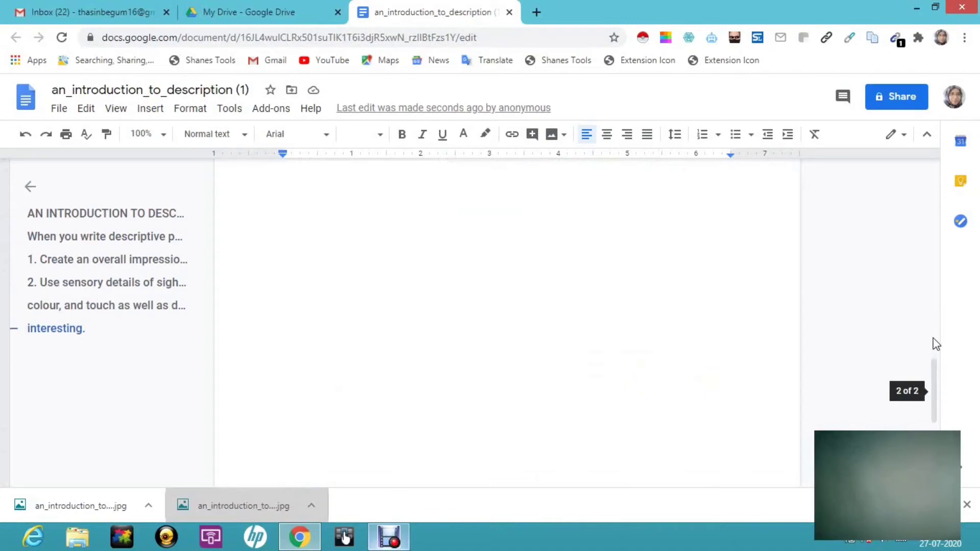
scroll(936, 343, "up", 10)
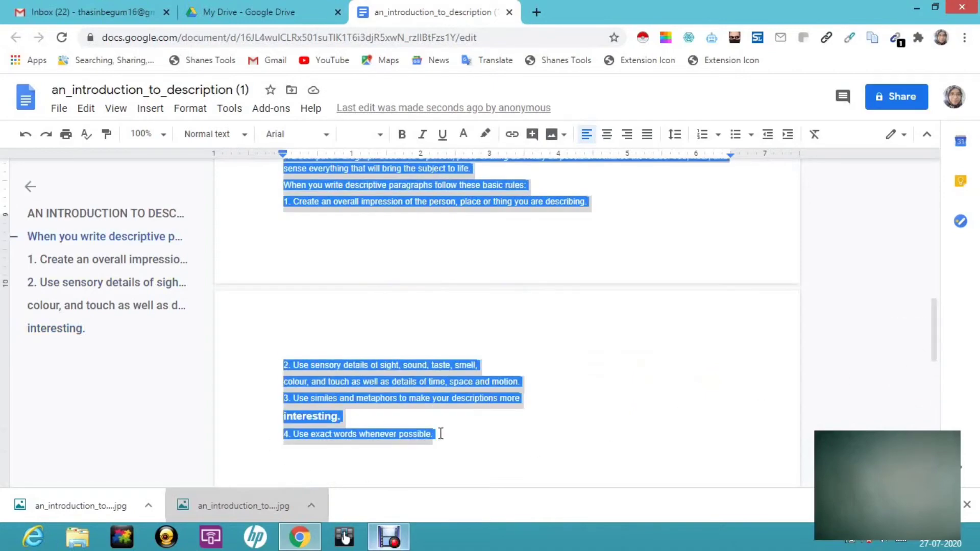
right_click(424, 371)
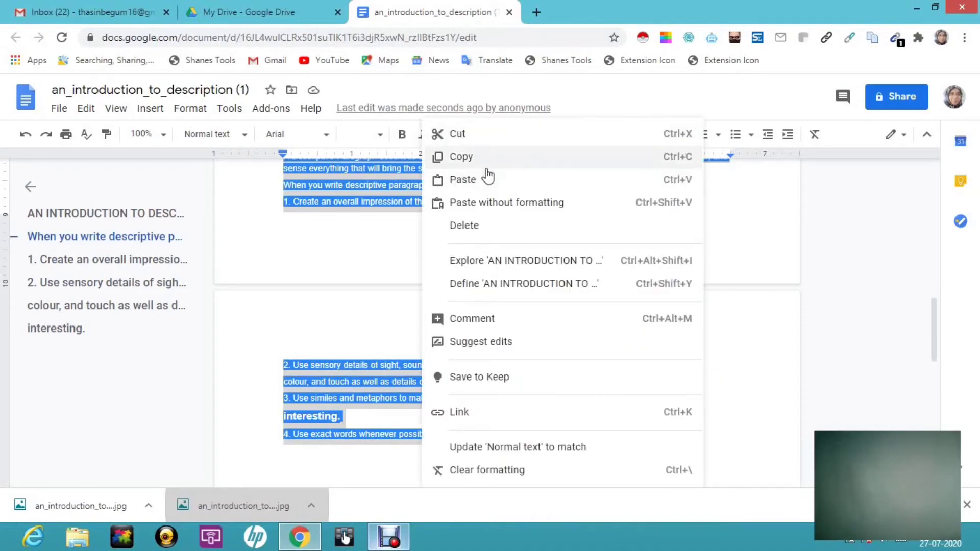
left_click(489, 172)
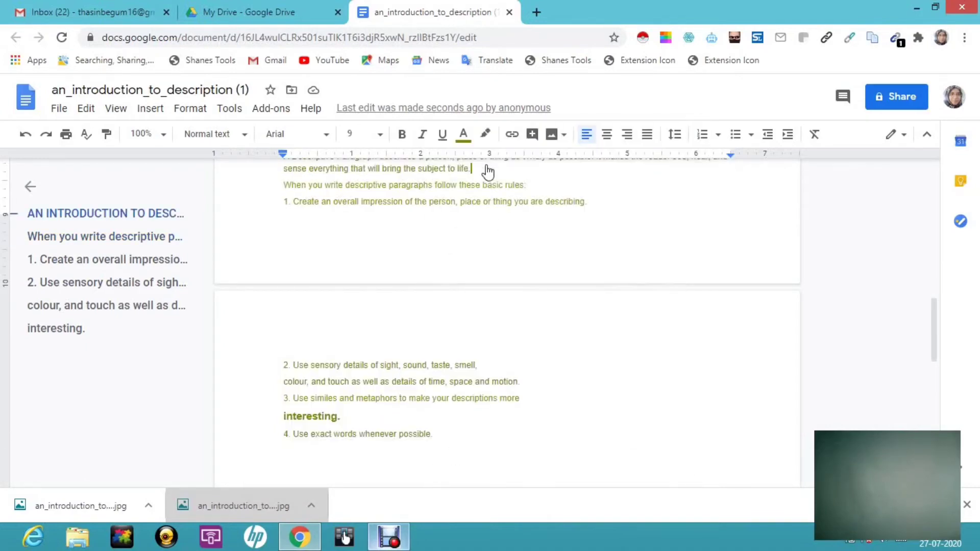
mouse_move(972, 271)
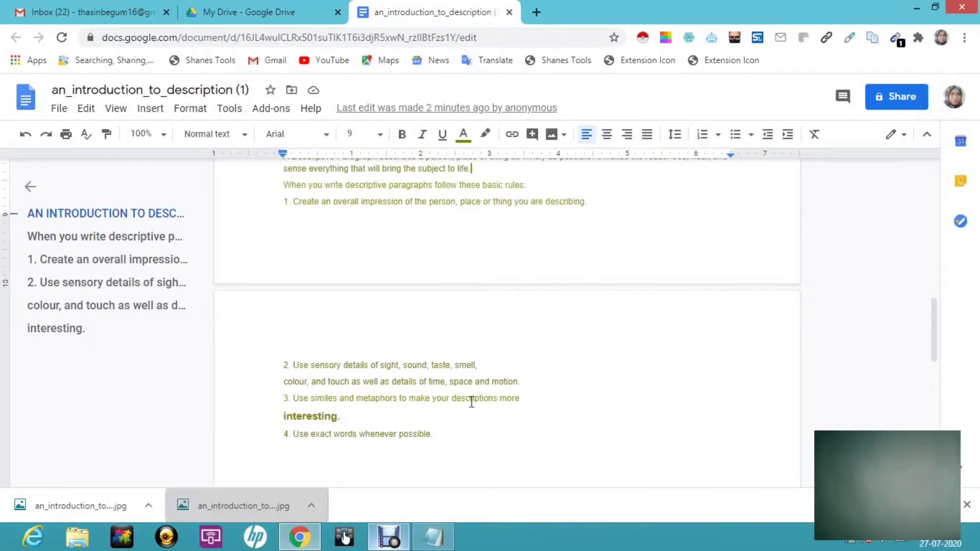
Paste the copied recognised text into a blank Notepad window.
left_click(433, 536)
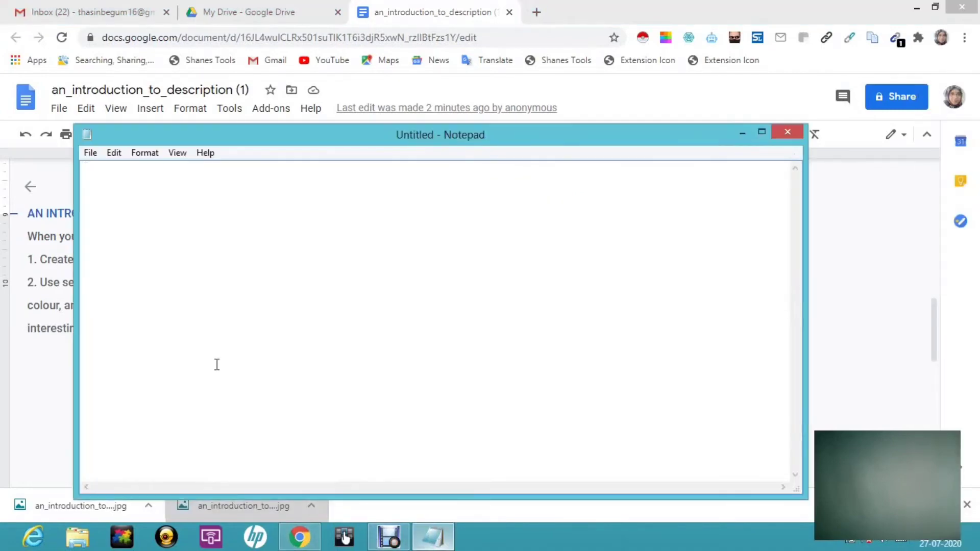
right_click(140, 192)
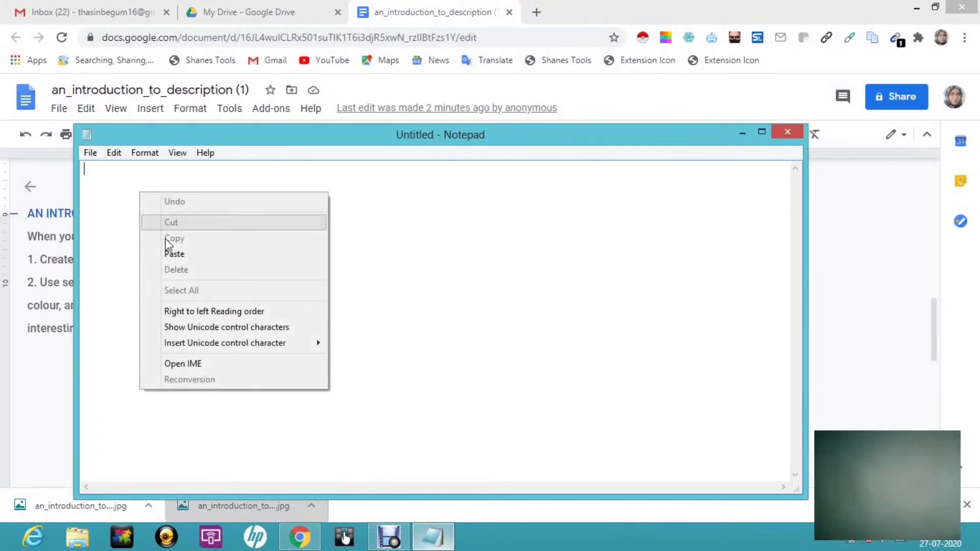
left_click(173, 253)
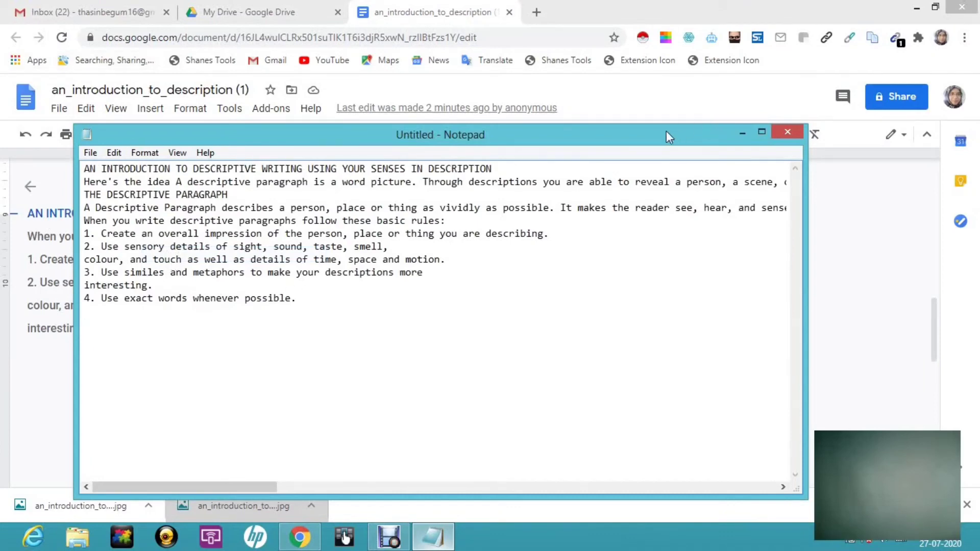
Move Notepad to the lower right and bring the Google Doc back in front.
left_click_drag(654, 138, 758, 287)
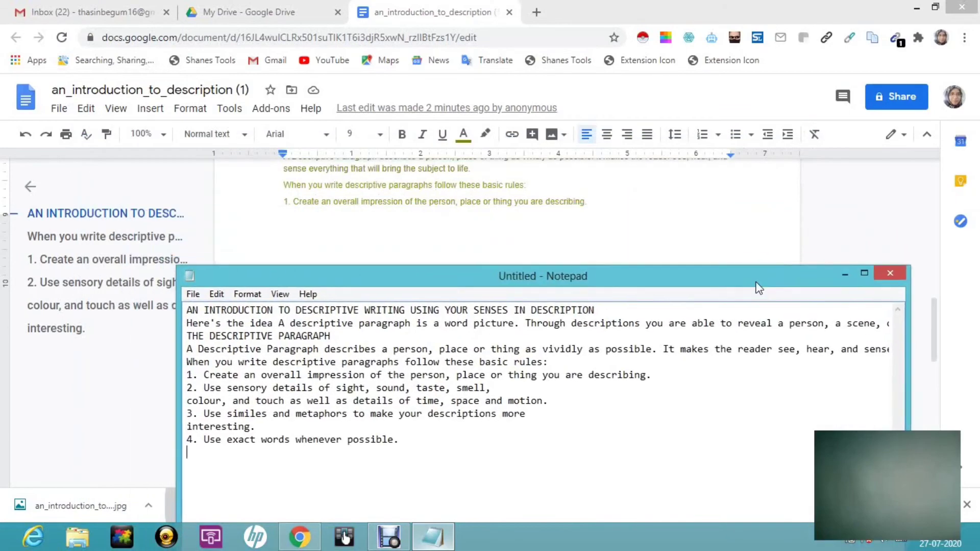
left_click(930, 194)
scroll(930, 194, "up", 5)
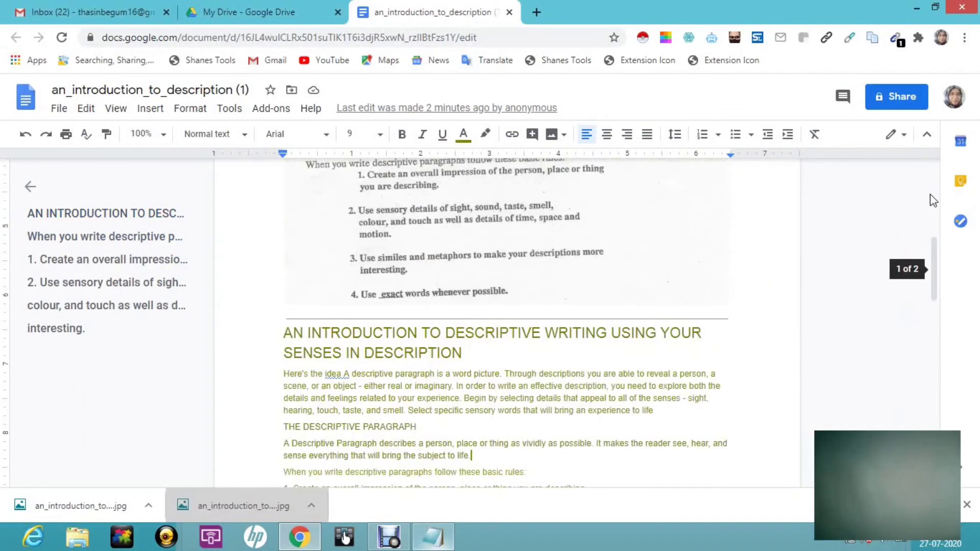
scroll(930, 194, "up", 5)
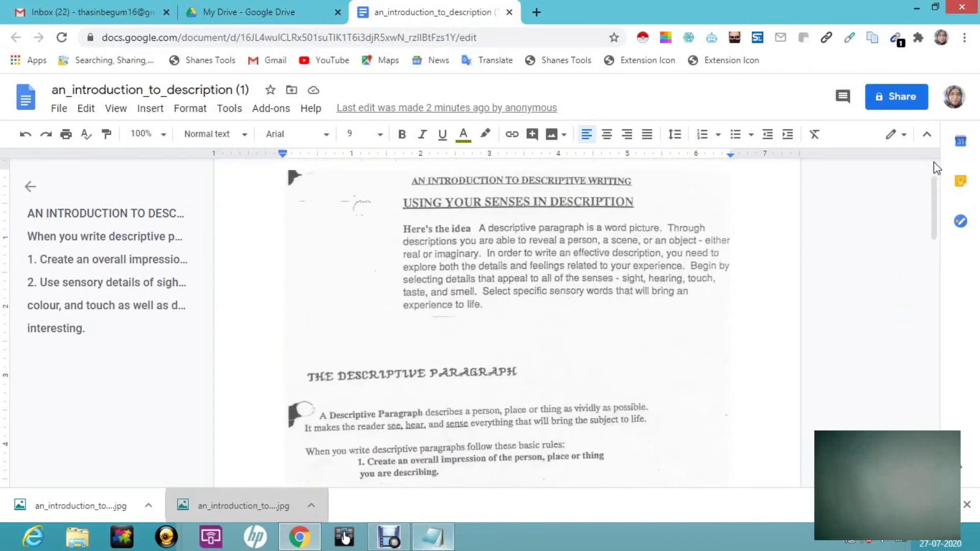
left_click(438, 536)
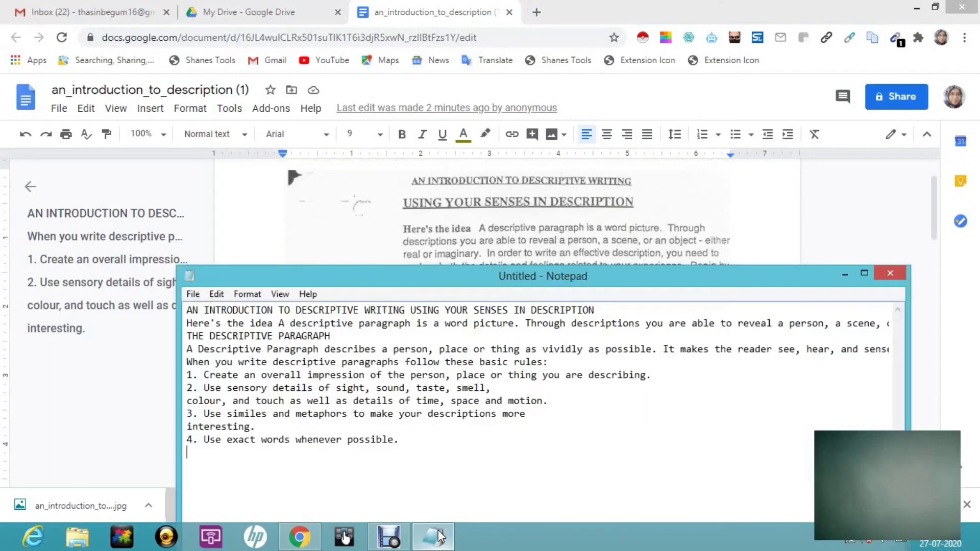